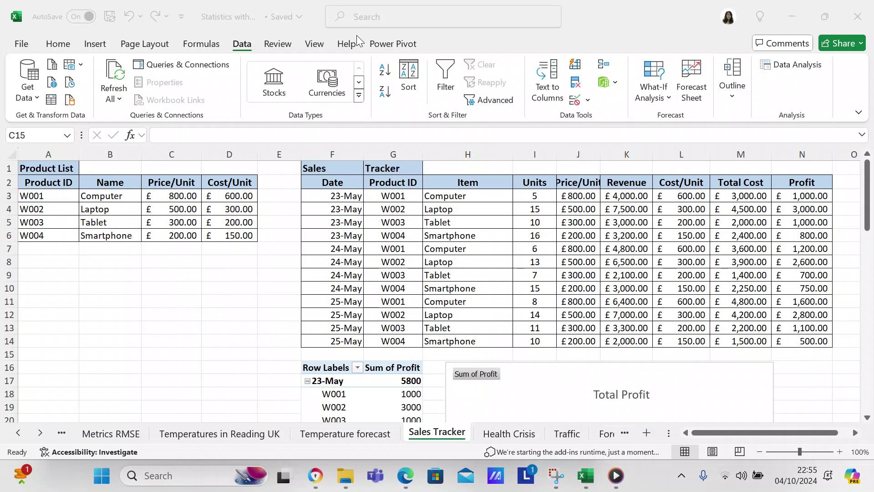
Step: Examine the product ID, name, price per unit and cost per unit of the first entry in the Product List
left_click(57, 195)
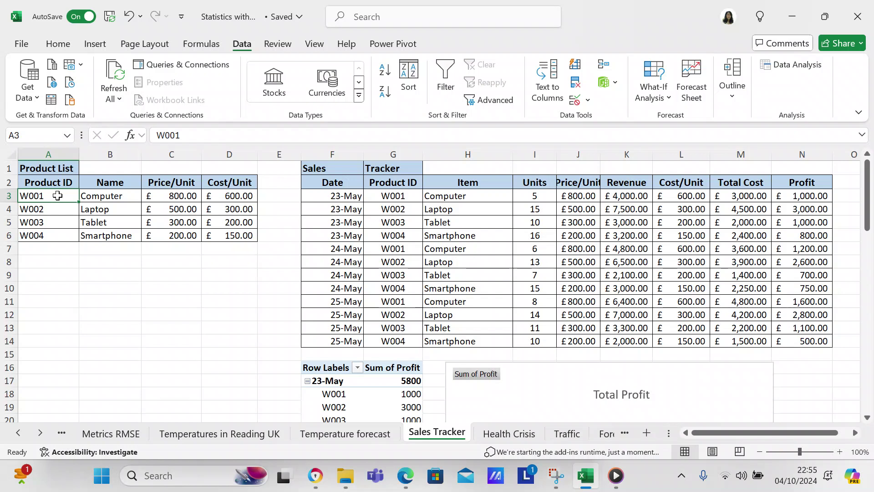
left_click(90, 195)
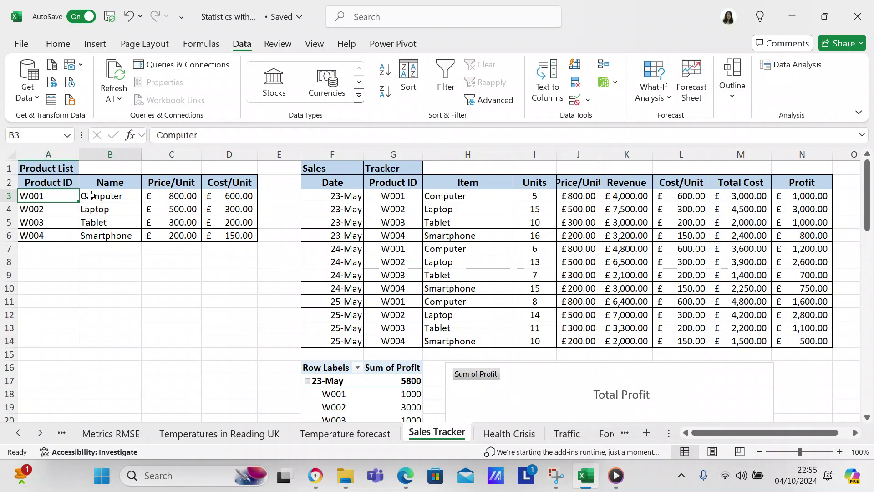
left_click(162, 195)
left_click(229, 192)
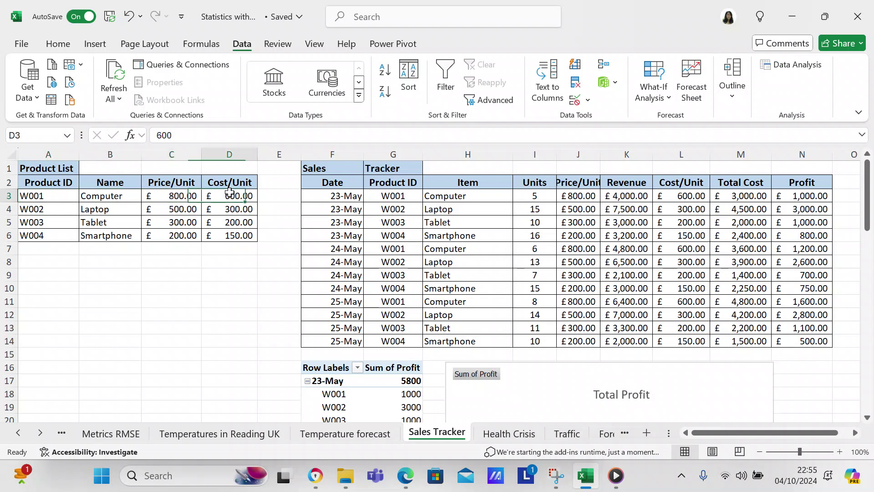
Step: Examine each entry and formula in the first Sales Tracker row, from the date through to the profit
left_click(325, 193)
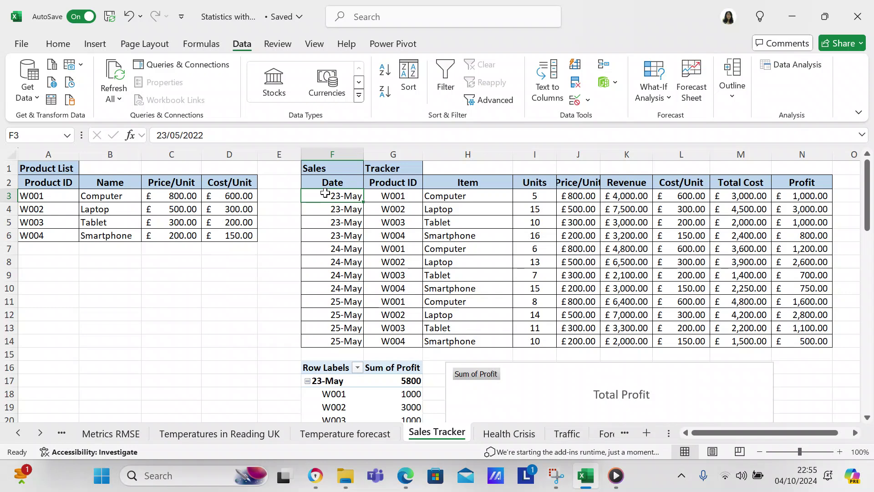
left_click(383, 200)
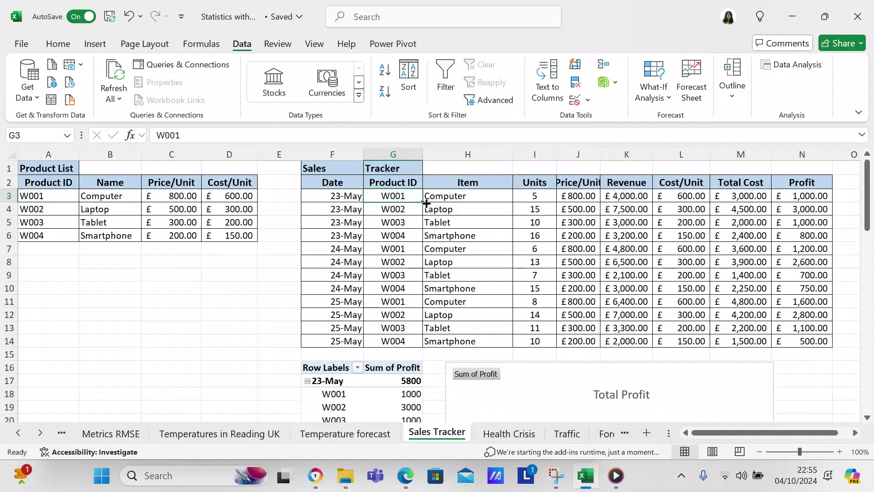
left_click(454, 199)
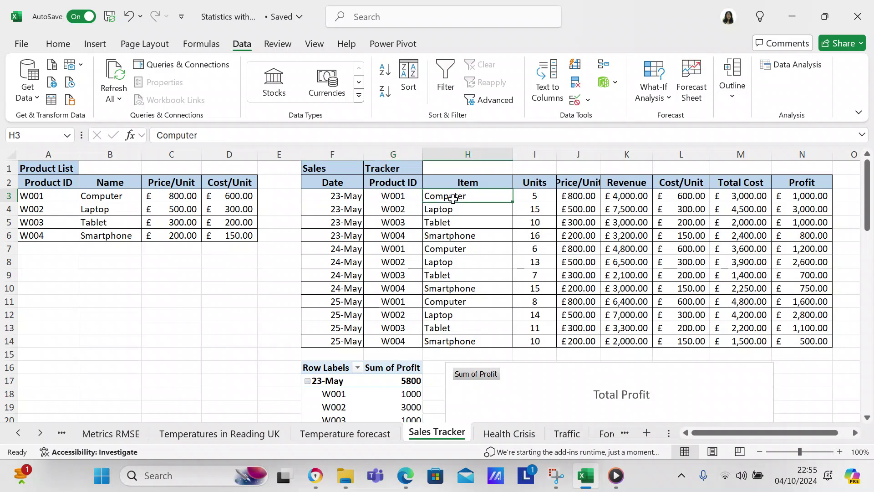
left_click(529, 196)
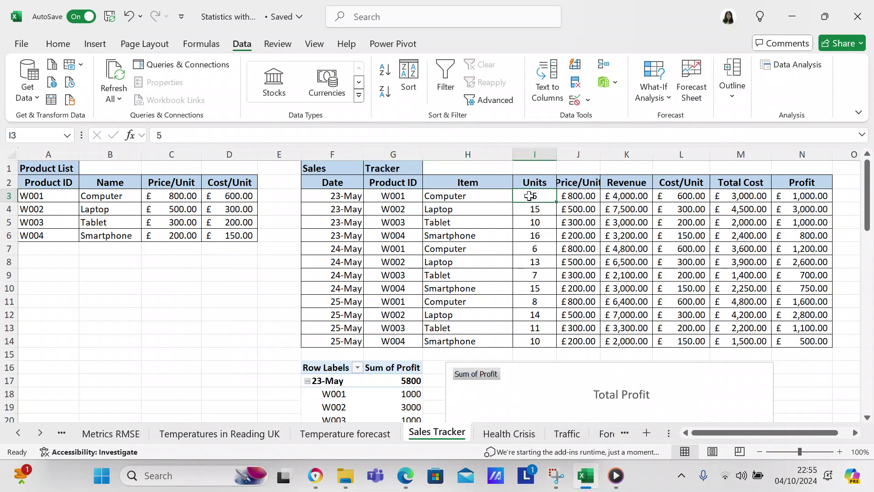
left_click(583, 195)
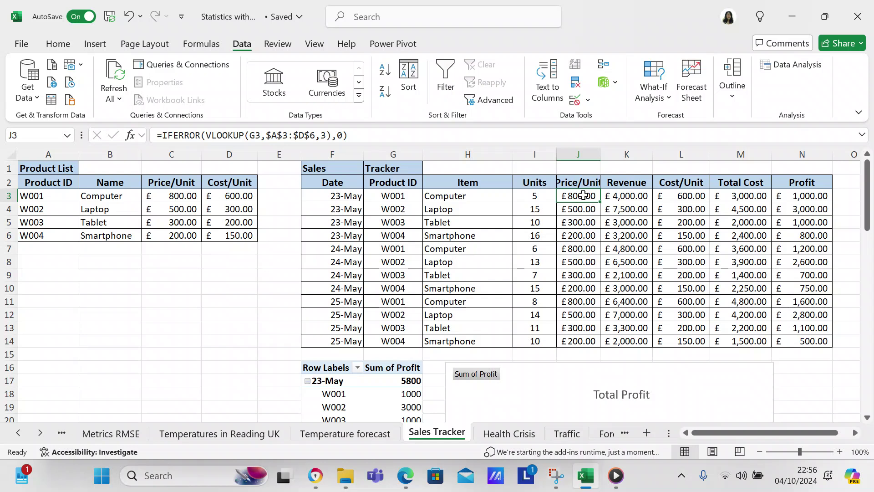
left_click(614, 196)
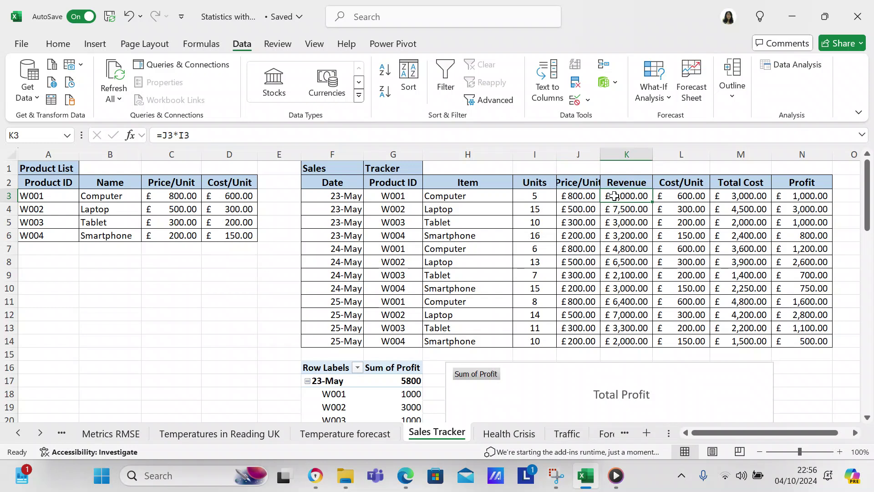
left_click(667, 195)
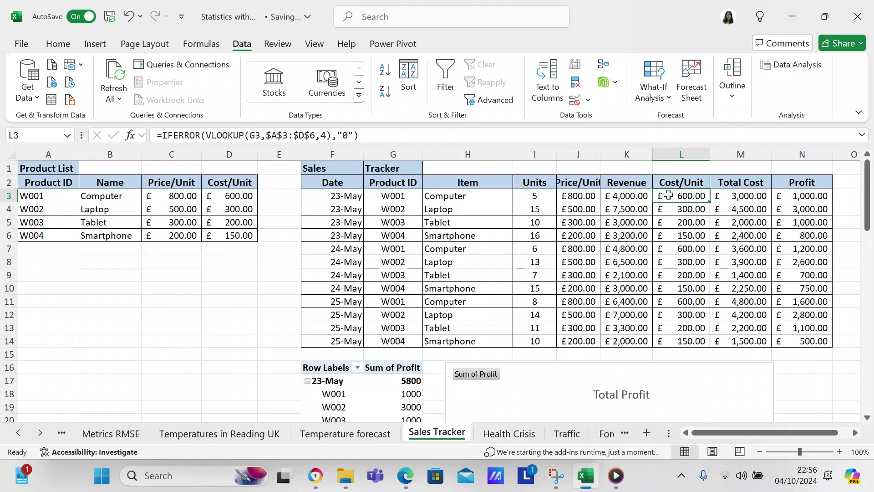
left_click(728, 196)
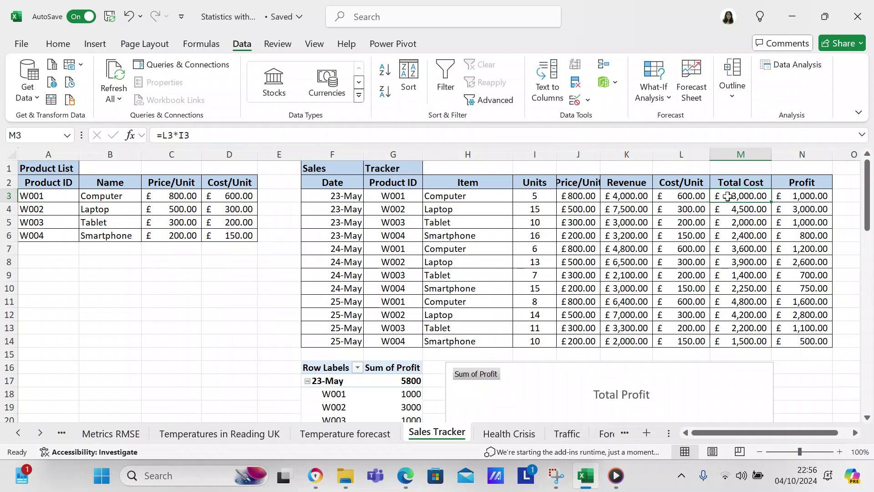
left_click(784, 193)
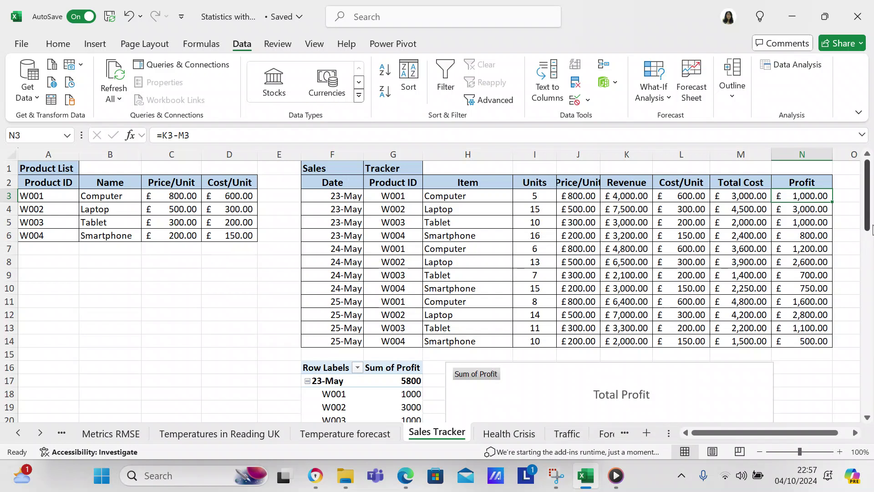
Step: Review the existing profit PivotTables and their column and pie charts below the Sales Tracker
left_click_drag(869, 218, 869, 262)
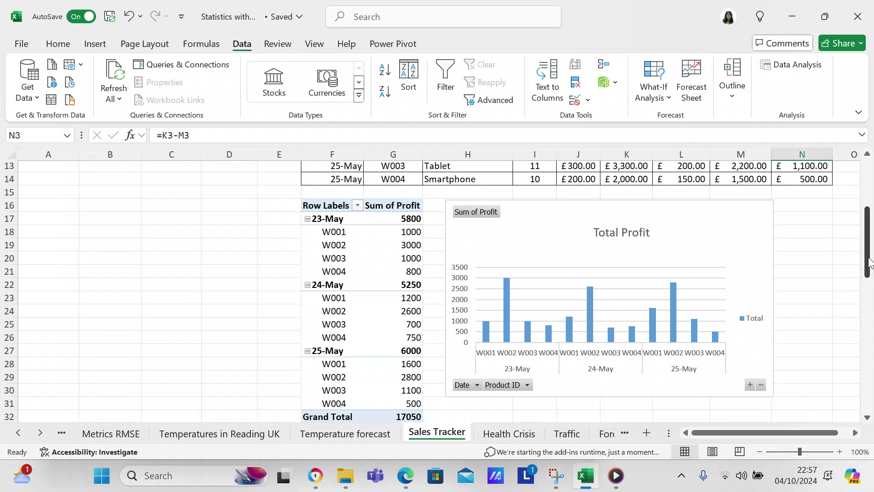
mouse_move(868, 263)
left_mouse_down()
mouse_move(820, 240)
mouse_move(869, 280)
mouse_move(860, 196)
mouse_move(867, 264)
left_mouse_up()
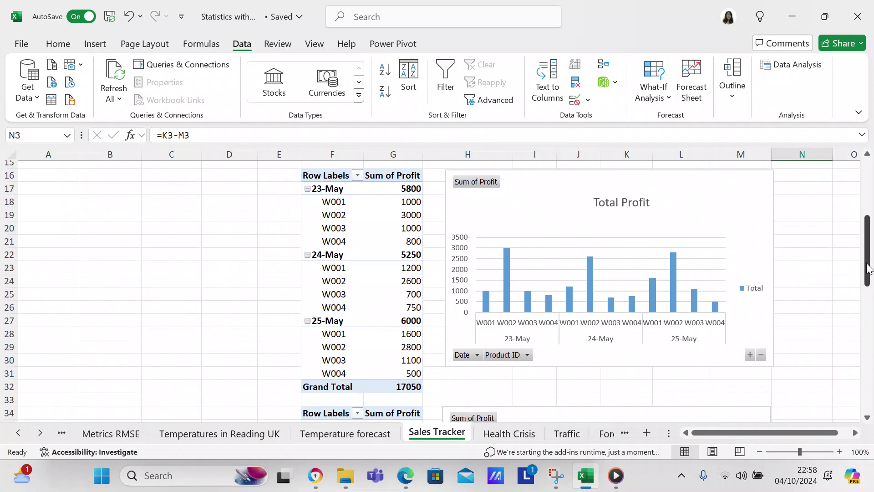
left_click_drag(867, 268, 870, 330)
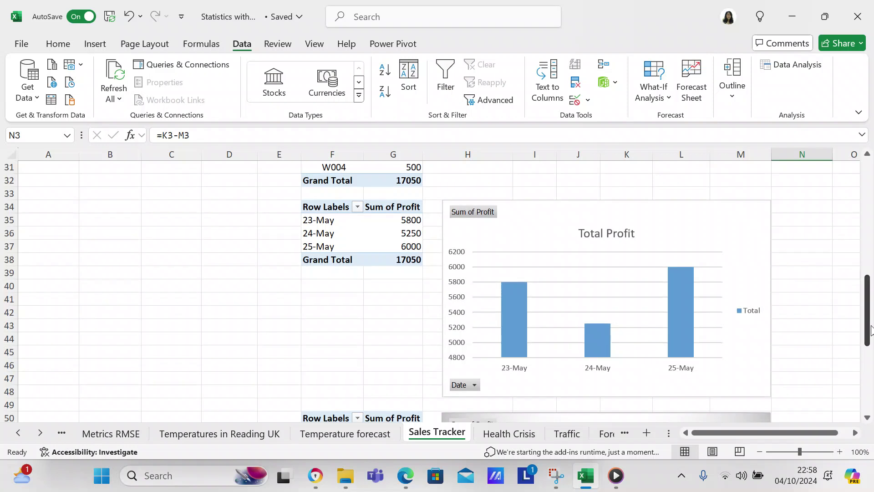
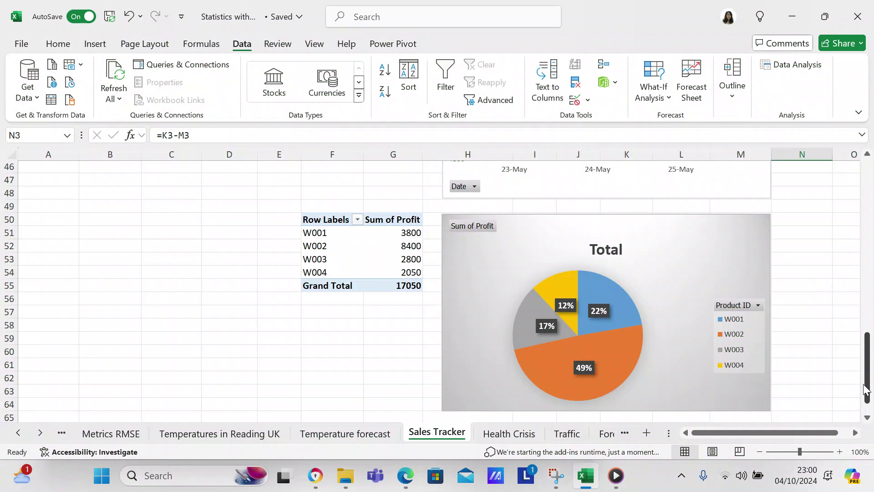
left_click_drag(866, 390, 870, 232)
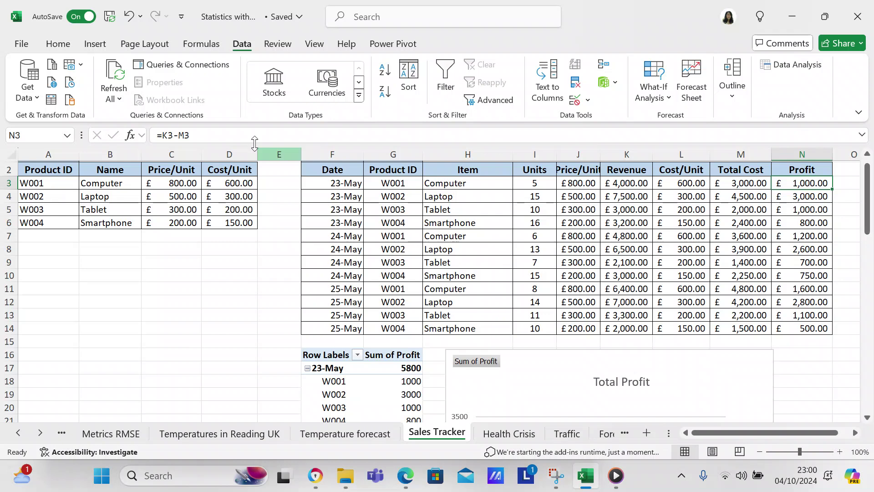
left_click(95, 43)
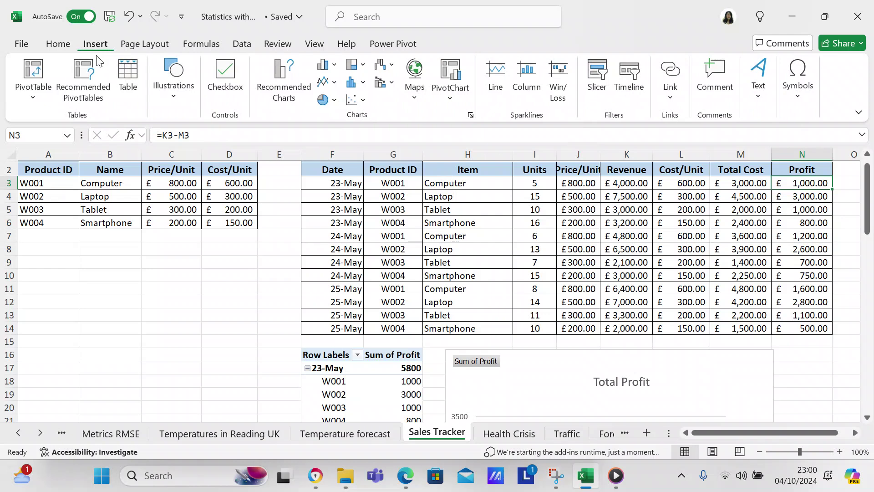
left_click(42, 86)
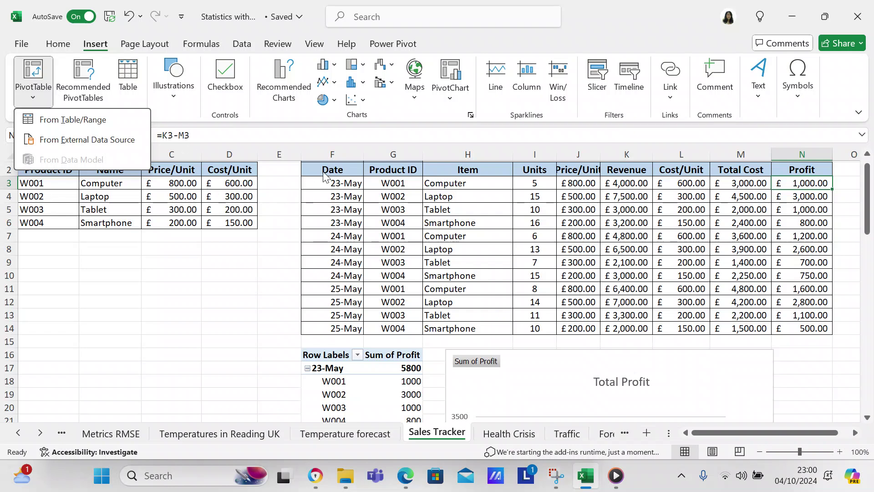
left_click(255, 235)
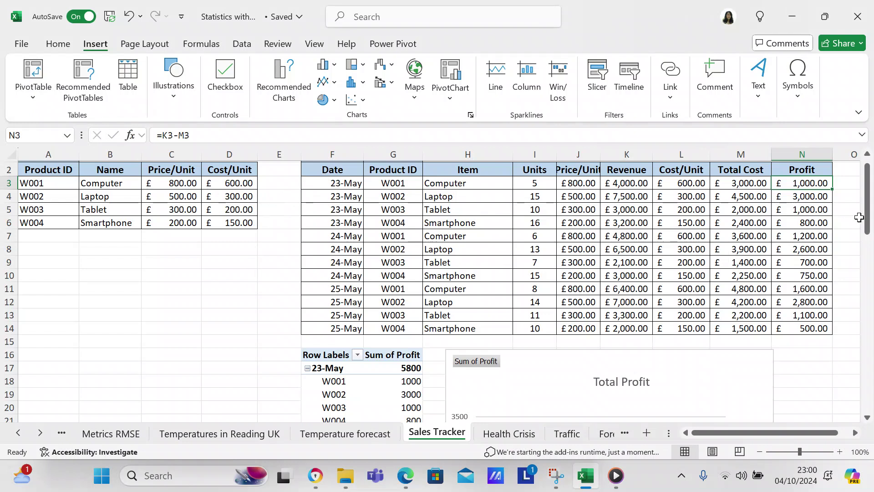
left_click_drag(869, 223, 869, 220)
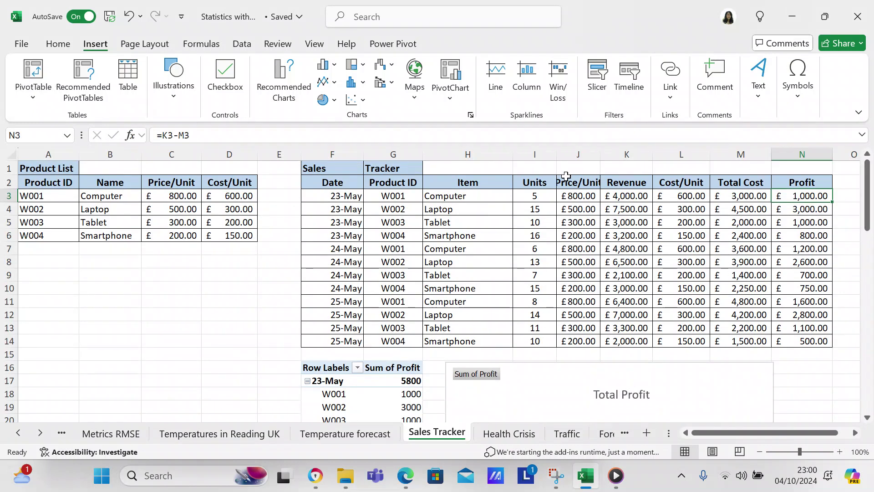
Step: Create a PivotTable from the Sales Tracker range F2:N14, placed in the existing worksheet at cell A8
left_click(498, 196)
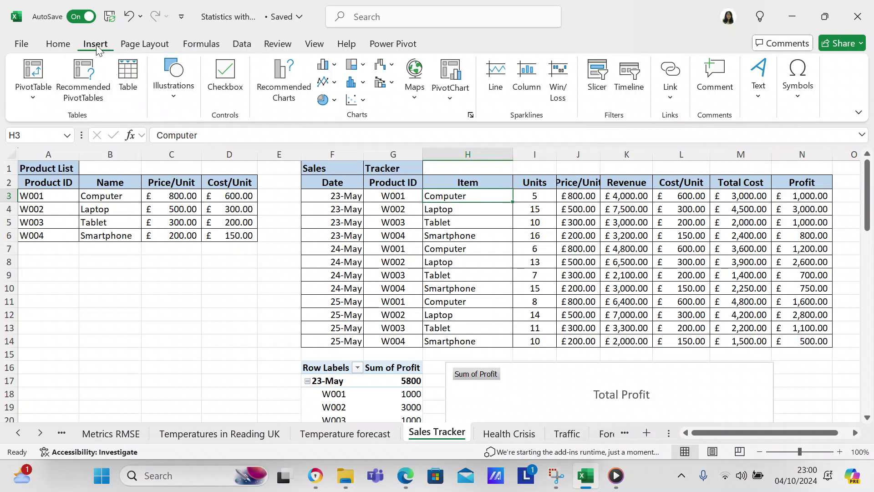
left_click(44, 85)
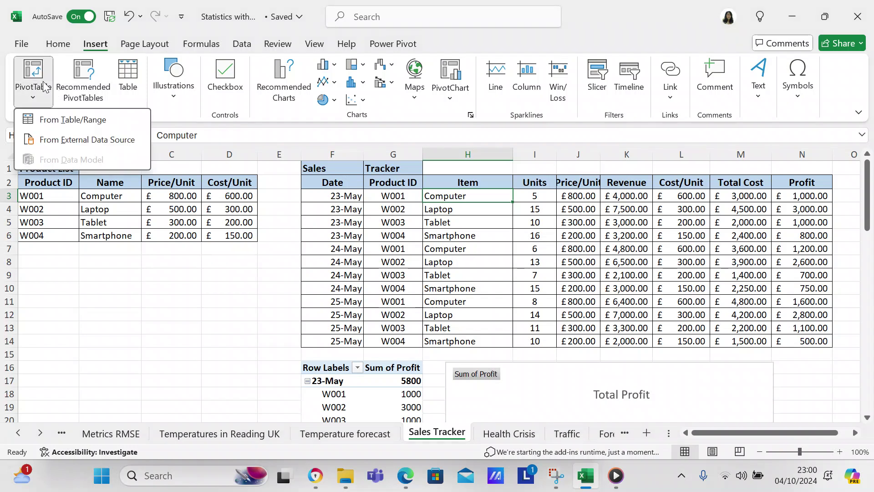
left_click(57, 120)
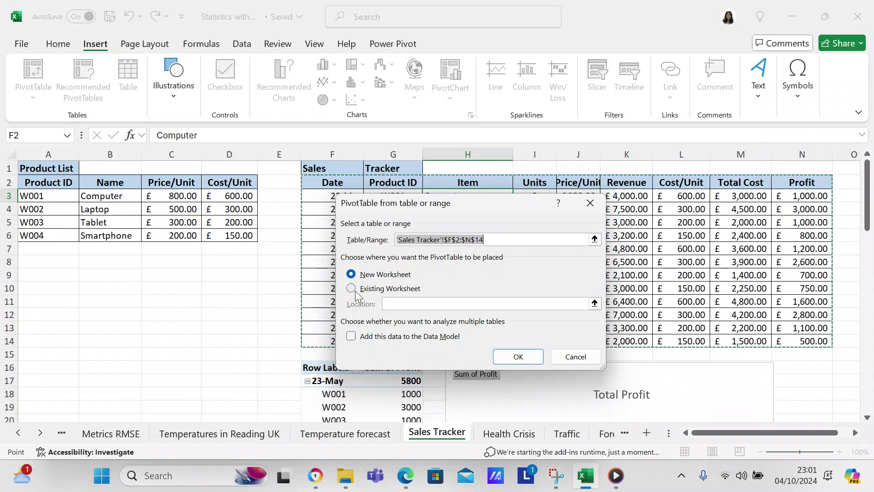
left_click(378, 288)
left_click(396, 305)
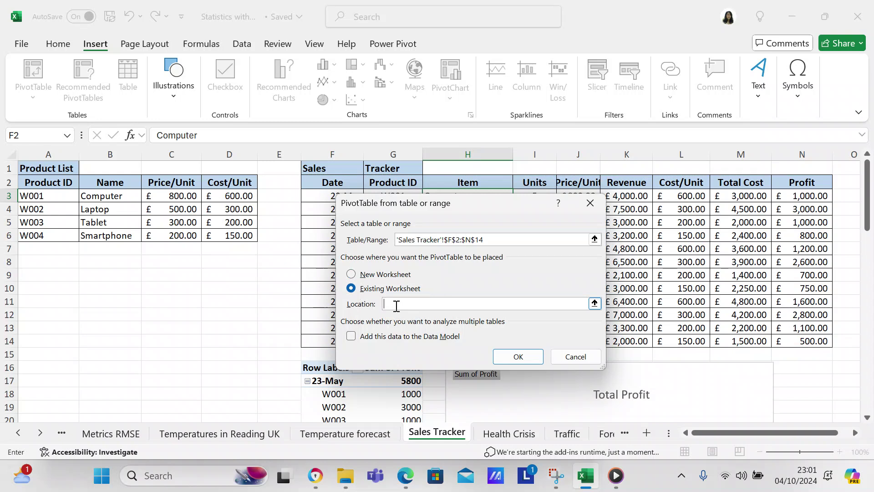
type("a8")
left_click(513, 359)
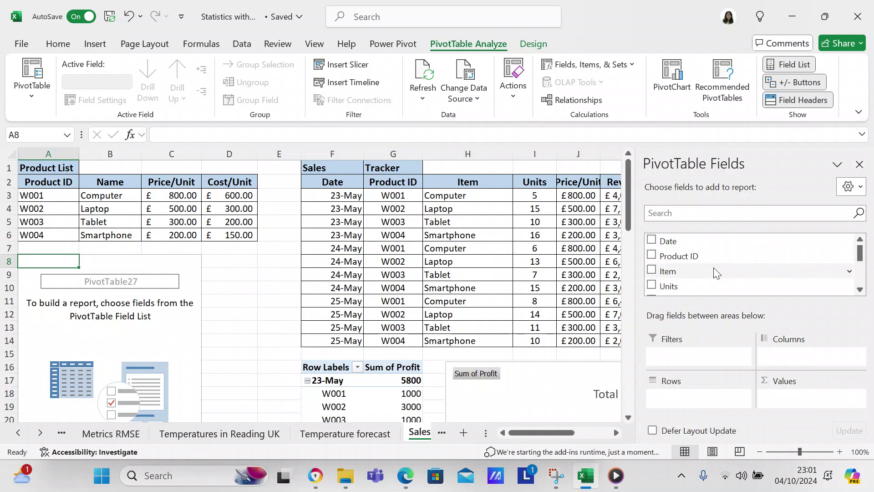
Step: Add Item as the PivotTable's rows and Units as its summed values, and close the field list
left_click(653, 269)
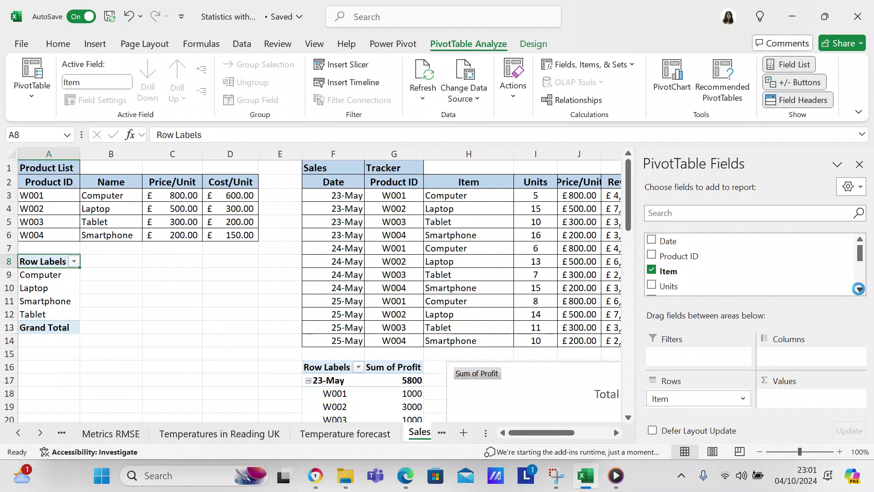
left_click(859, 289)
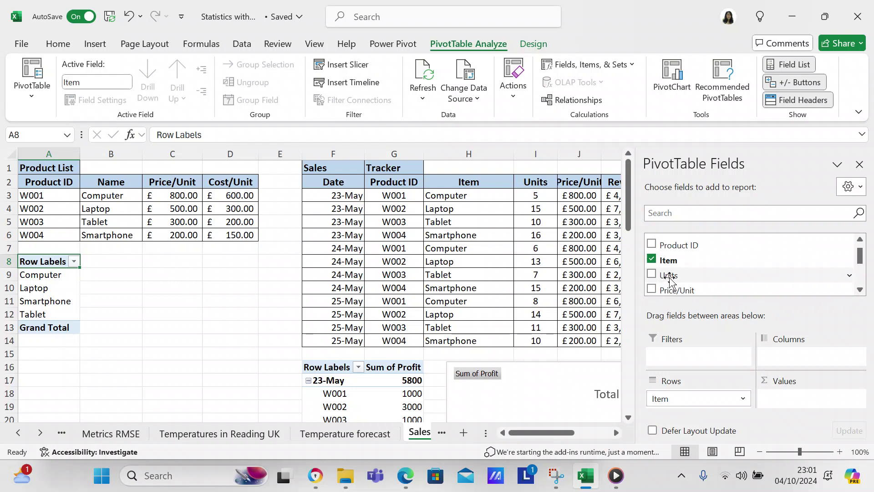
left_click_drag(674, 280, 651, 274)
left_click(651, 274)
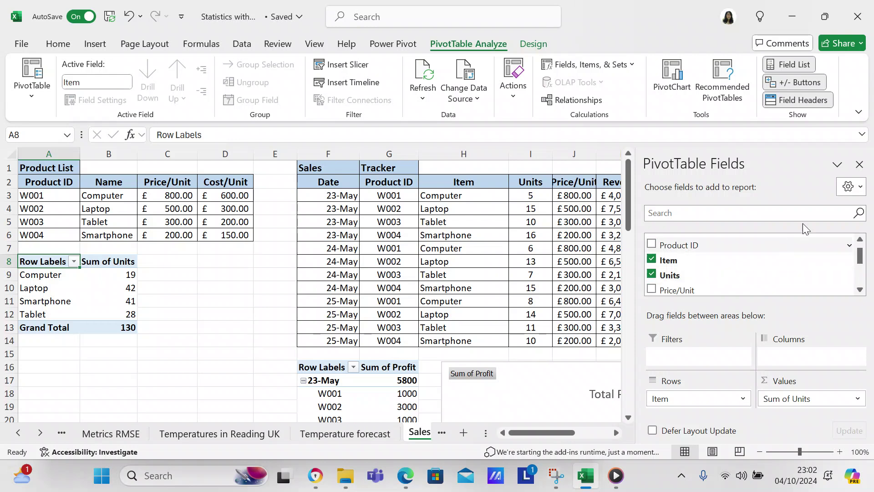
left_click(860, 165)
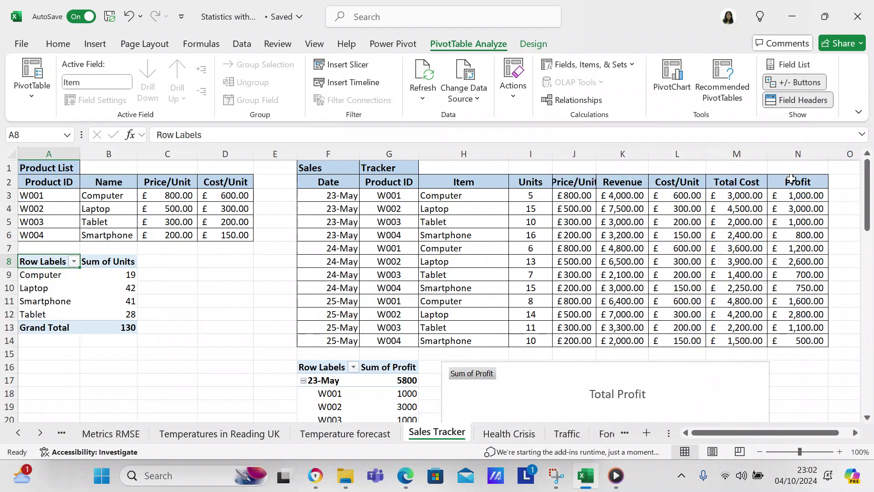
Step: Insert a clustered column chart of the units sold per item from the PivotTable cells A9:B12
left_click(42, 273)
key("shift+Right")
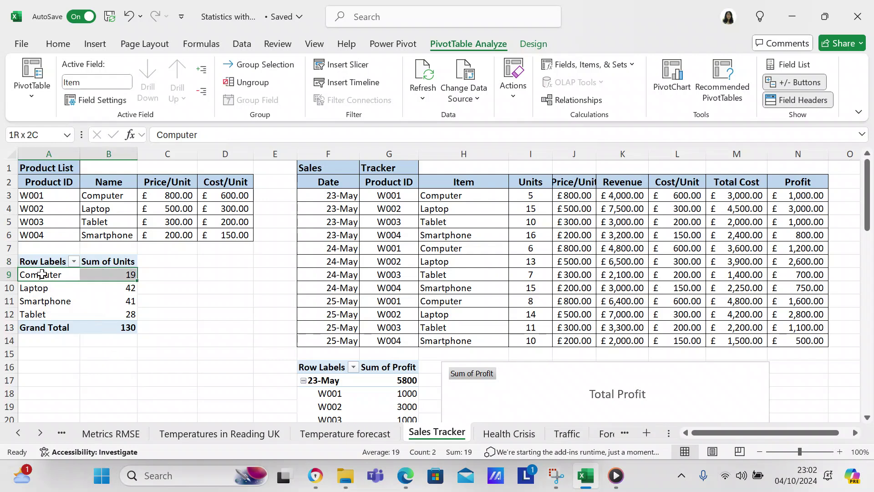
key("shift+Down")
key("shift+Down")
key("shift+Down")
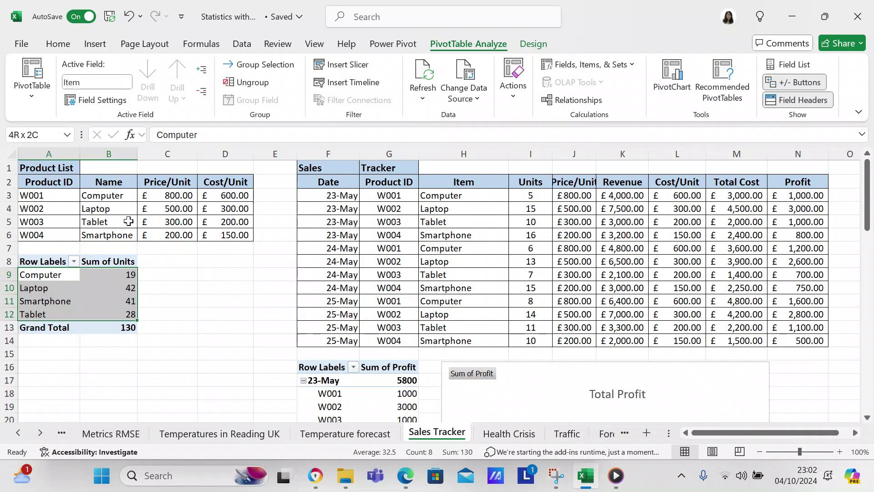
left_click(95, 46)
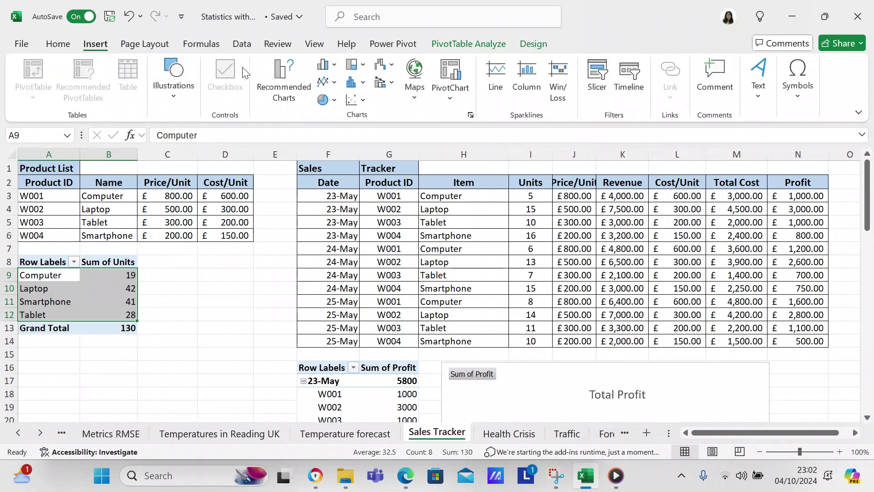
left_click(272, 75)
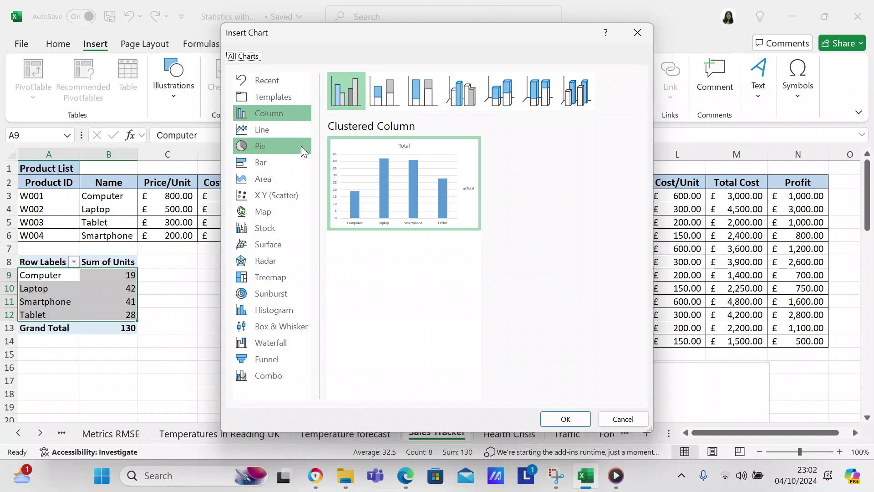
left_click(288, 117)
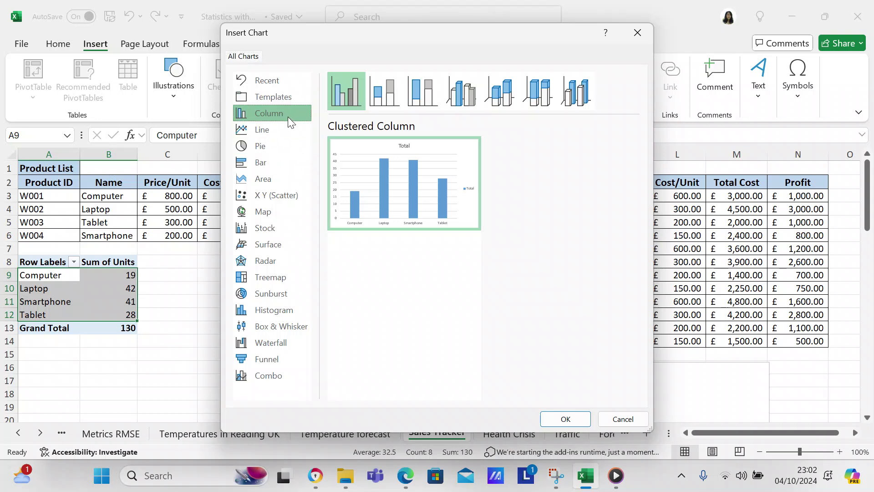
mouse_move(367, 171)
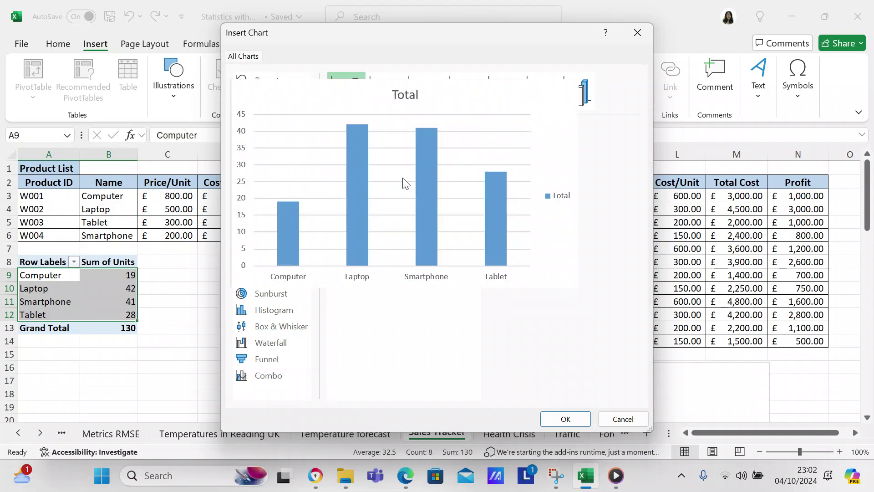
left_click(553, 419)
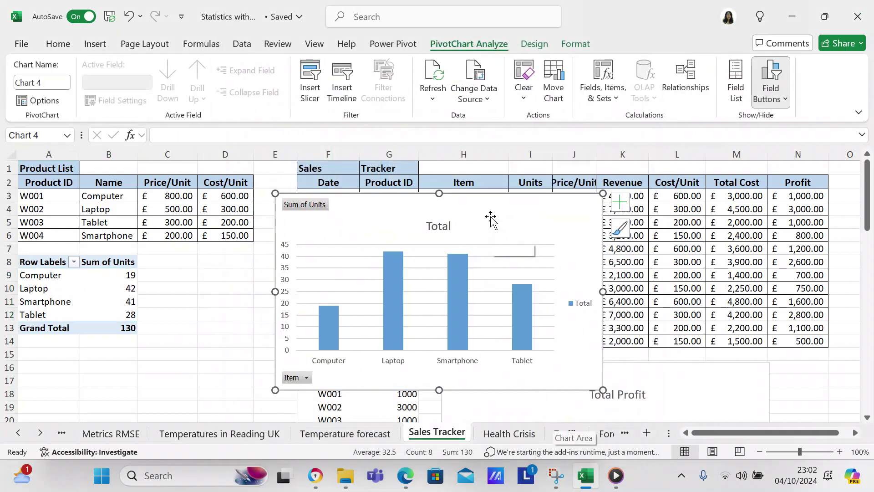
Step: Move the units chart directly below its PivotTable, starting at cell A16 and clear of the Sales Tracker data
left_click_drag(491, 218, 285, 340)
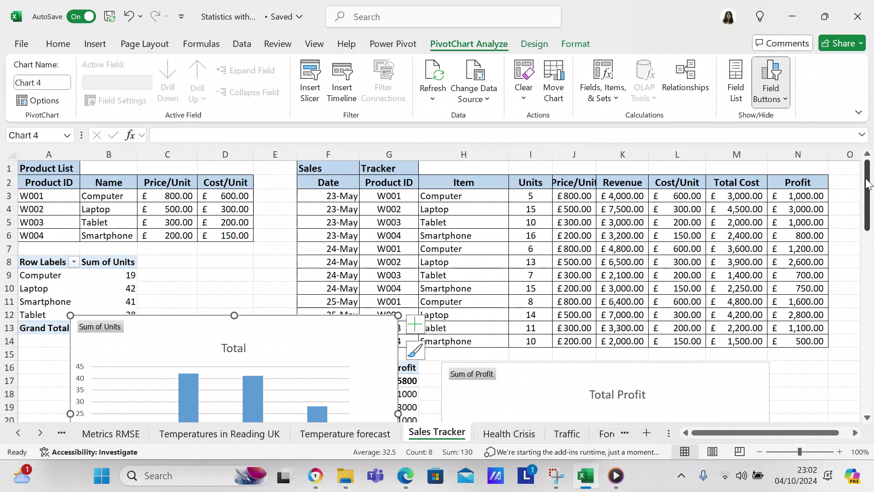
left_click_drag(867, 184, 866, 221)
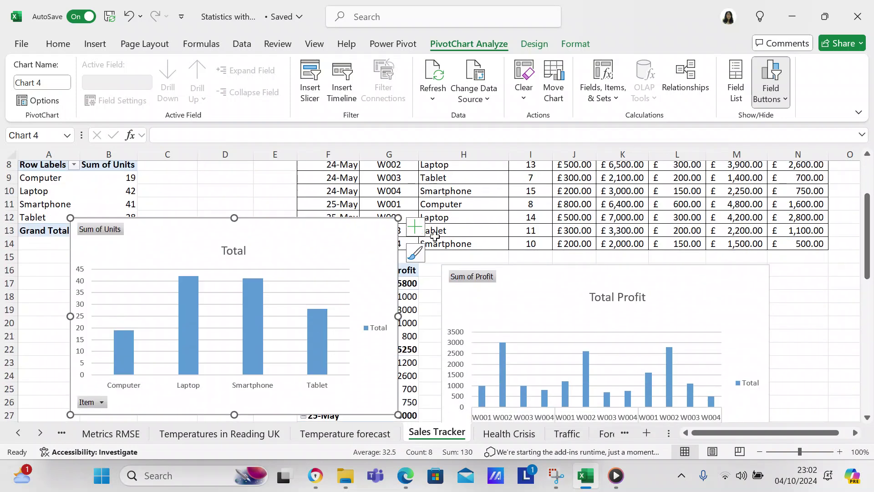
left_click_drag(341, 252, 283, 285)
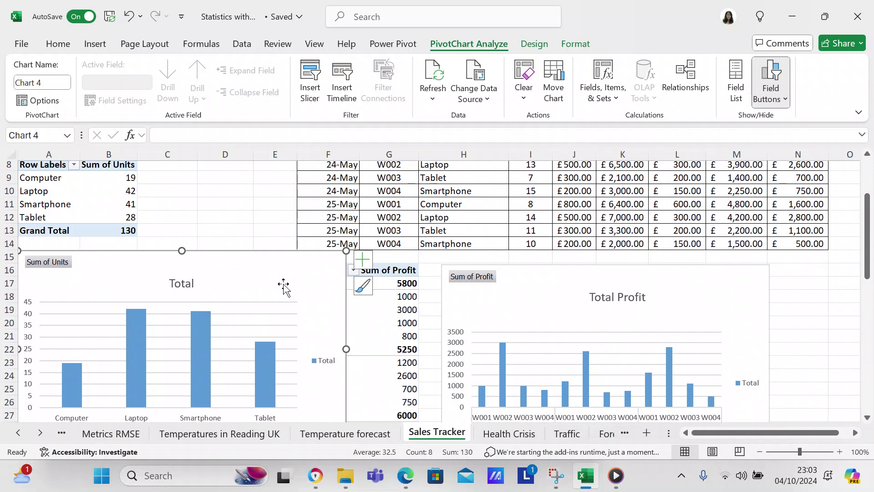
left_click_drag(273, 279, 272, 296)
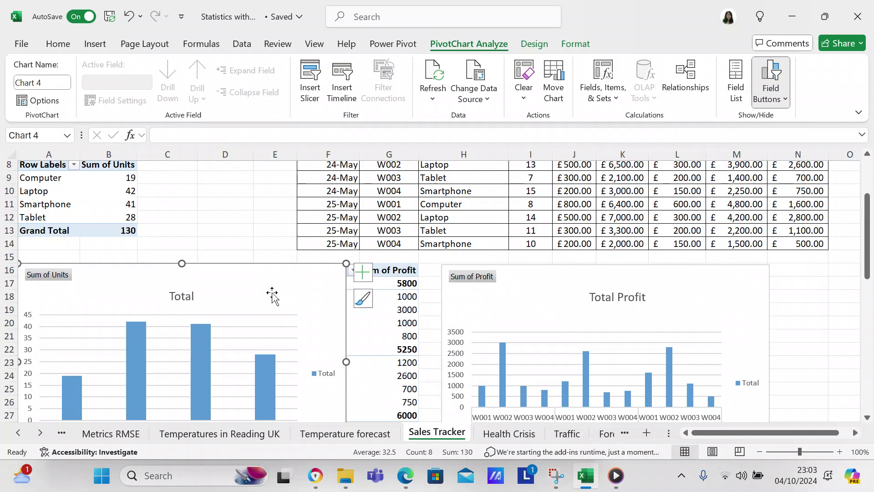
Step: Delete the units column chart and the PivotTable of units per item in A8:B13
key("Escape")
key("Delete")
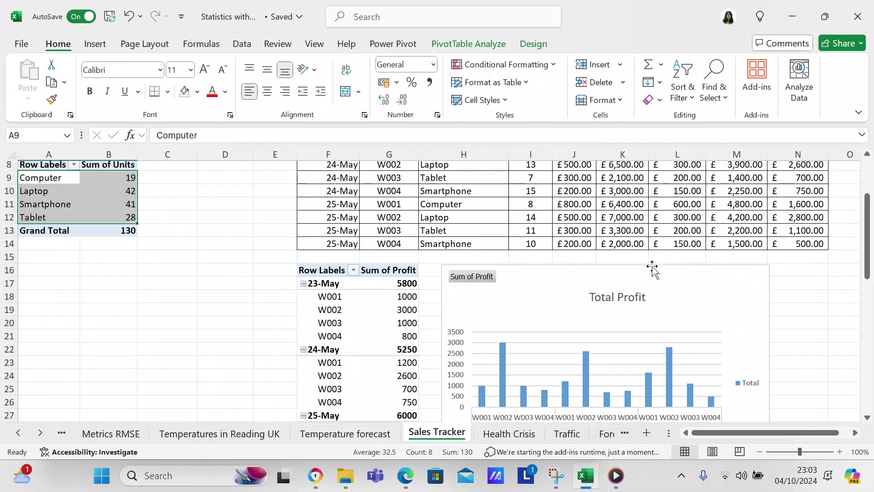
left_click_drag(868, 240, 867, 218)
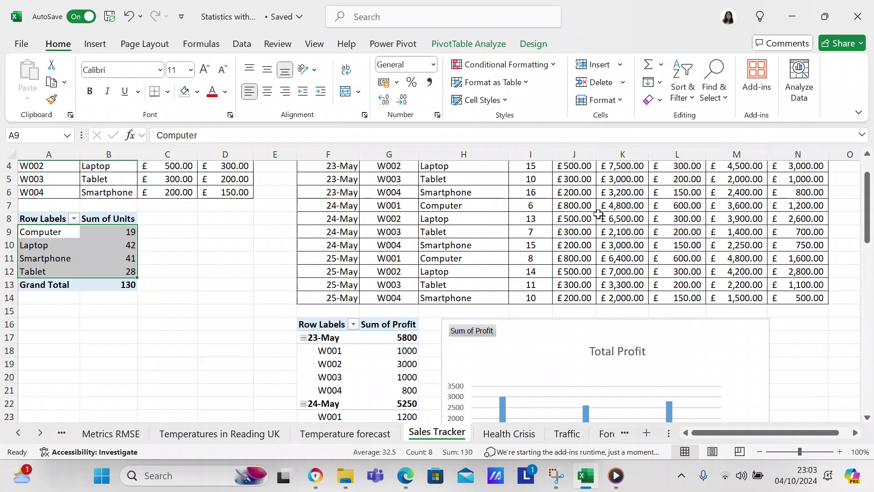
left_click(48, 215)
key("shift+Right")
key("shift+Down")
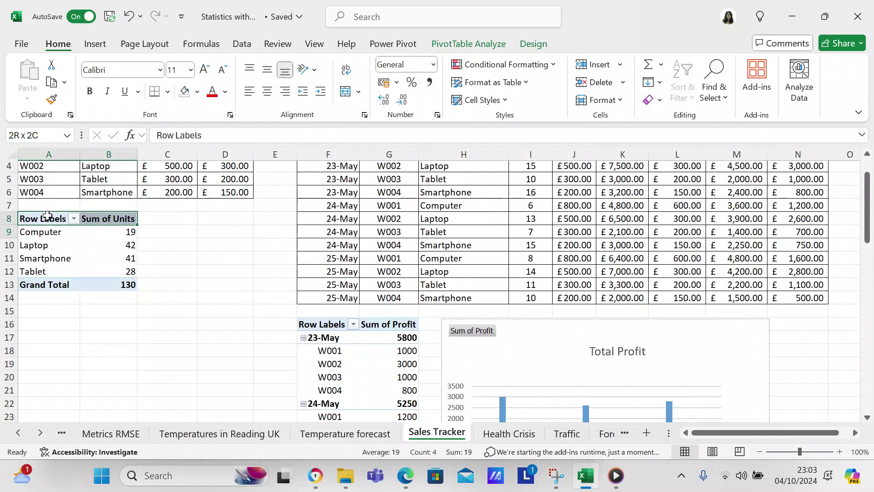
key("shift+Down")
key("shift+Down")
key("shift+Down")
key("shift+Down")
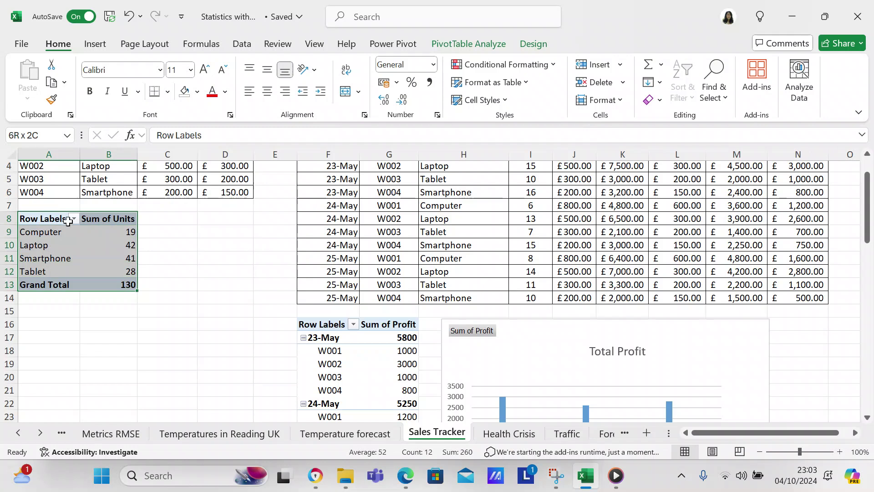
right_click(97, 252)
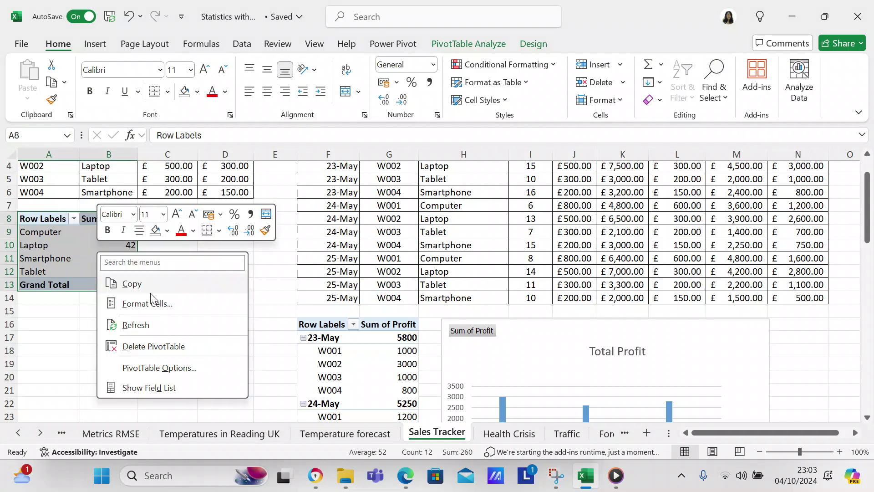
left_click(156, 347)
left_click(194, 325)
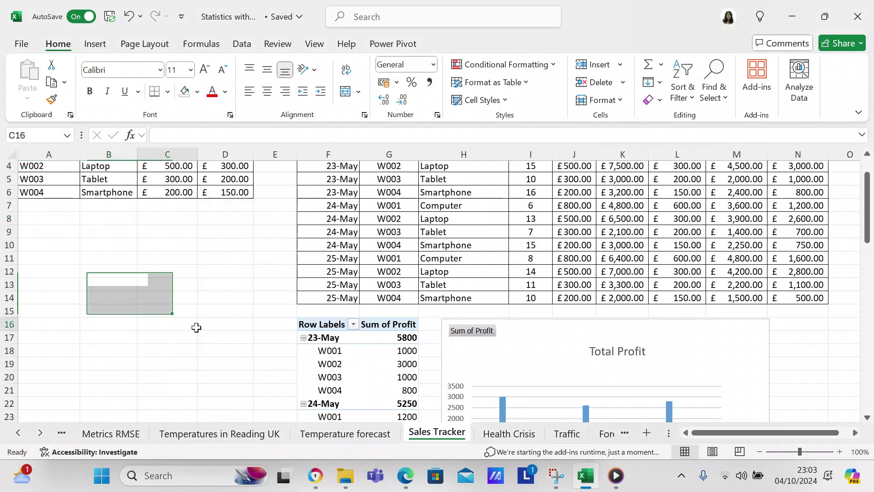
left_click_drag(868, 242, 870, 212)
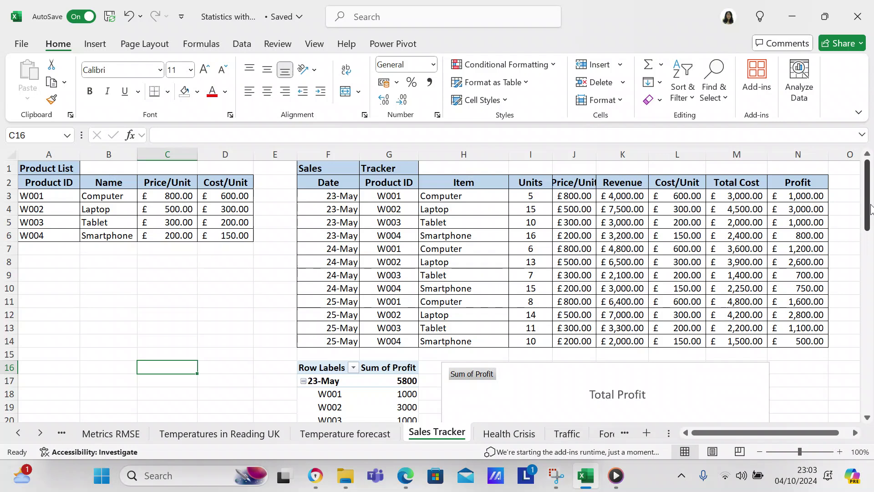
mouse_move(870, 208)
left_mouse_down()
mouse_move(868, 330)
mouse_move(856, 390)
mouse_move(871, 192)
left_mouse_up()
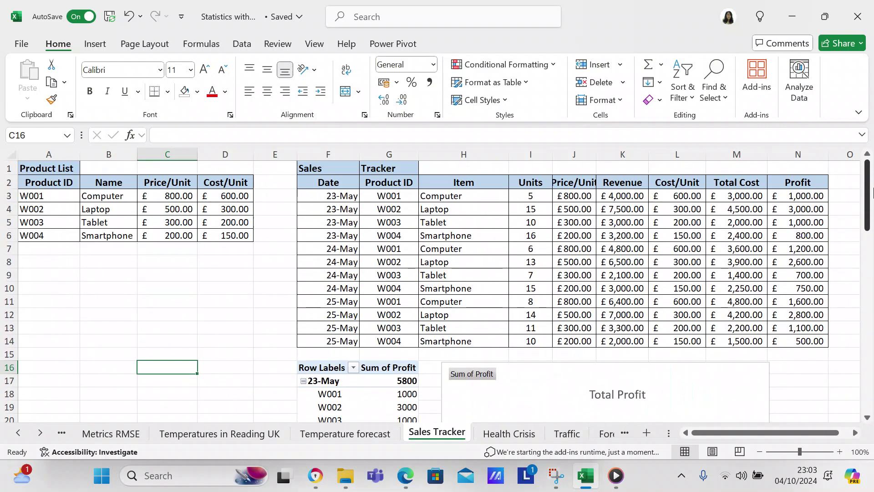